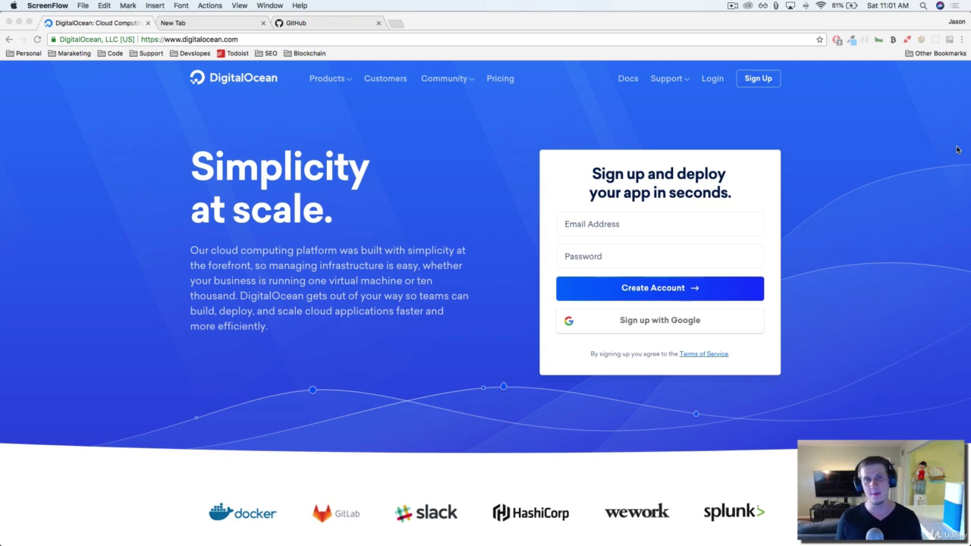
pyautogui.scroll(1, 259, 99)
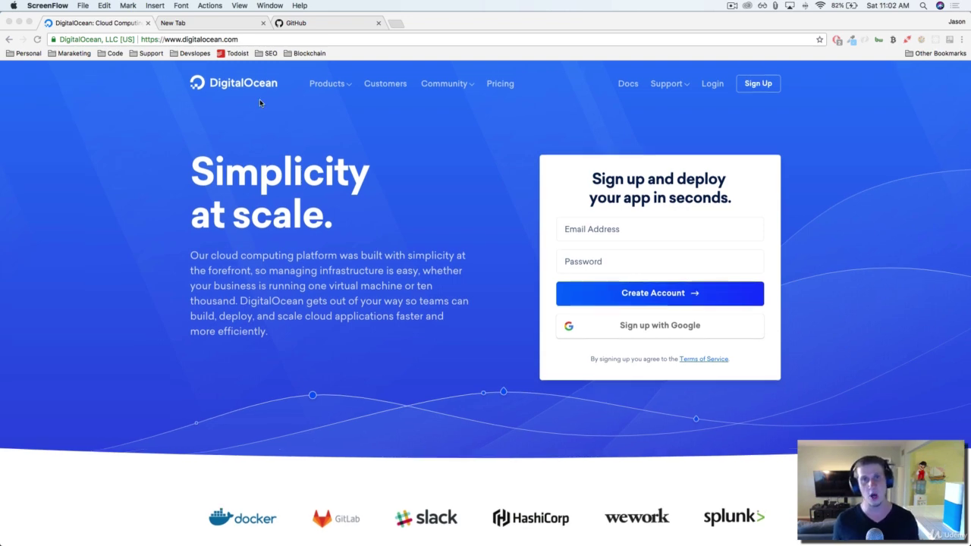